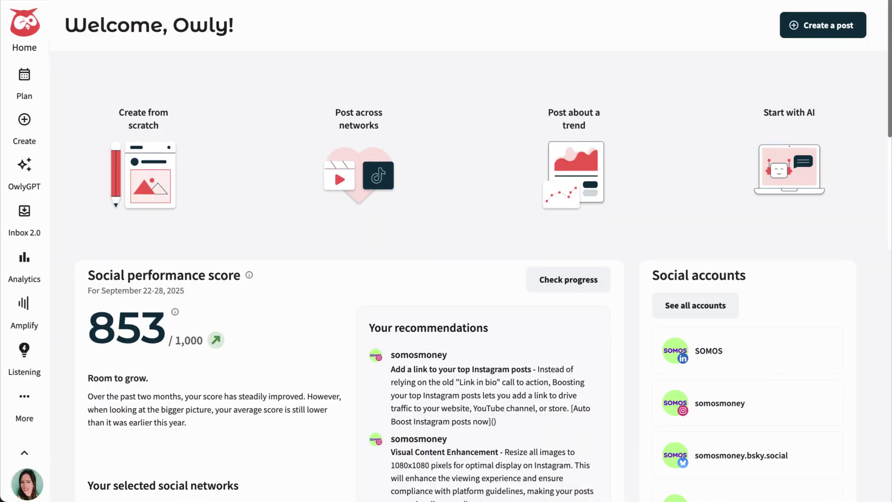
# Start composing a new social post from the Create menu
pyautogui.scroll(-4, 489, 297)
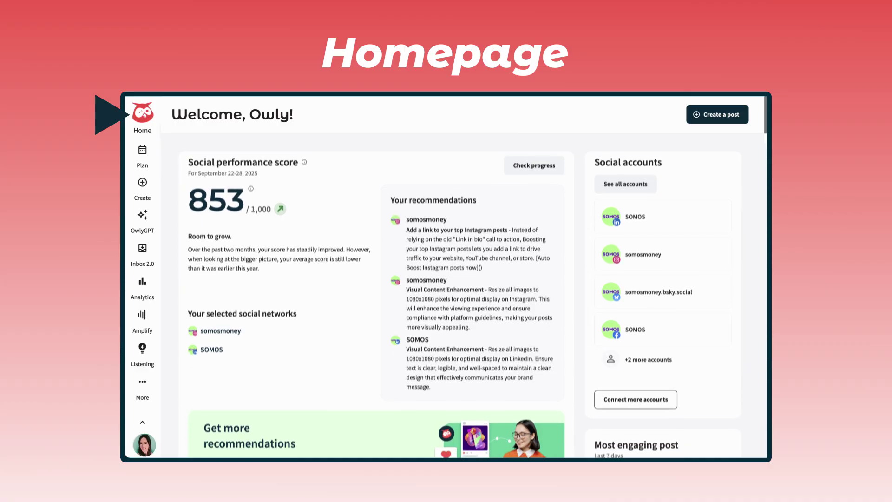
pyautogui.scroll(-10, 376, 297)
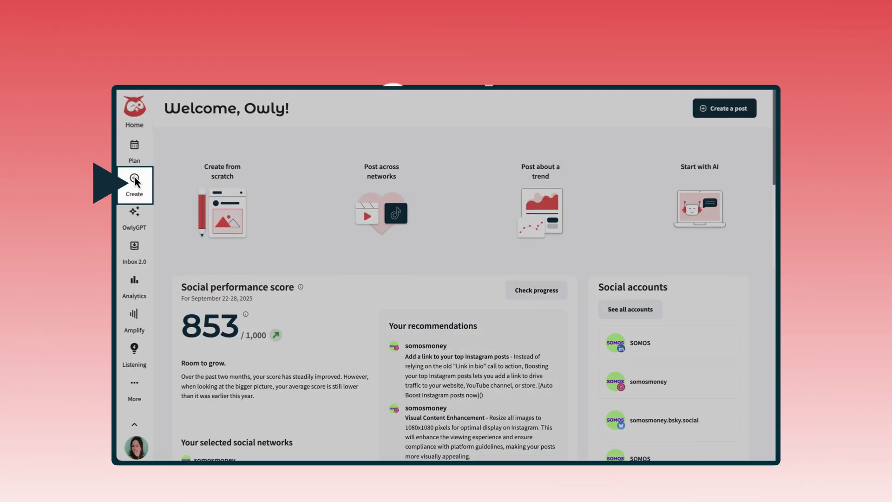
pyautogui.click(36, 127)
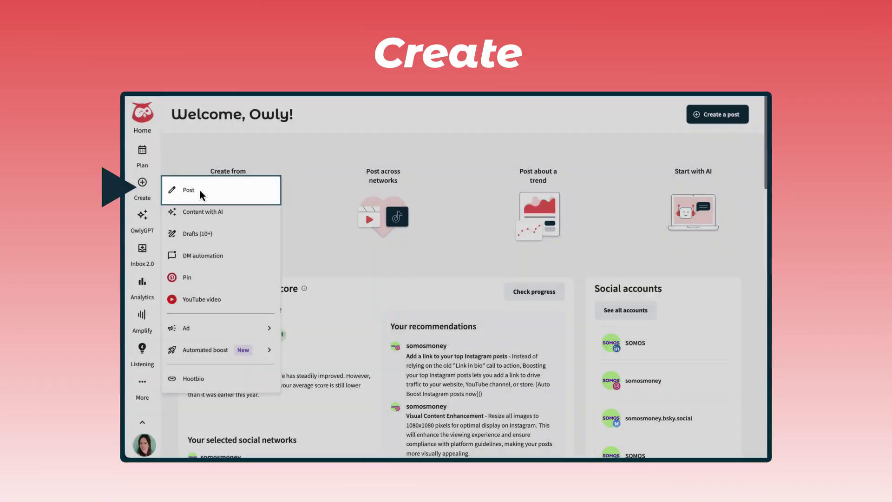
pyautogui.click(175, 192)
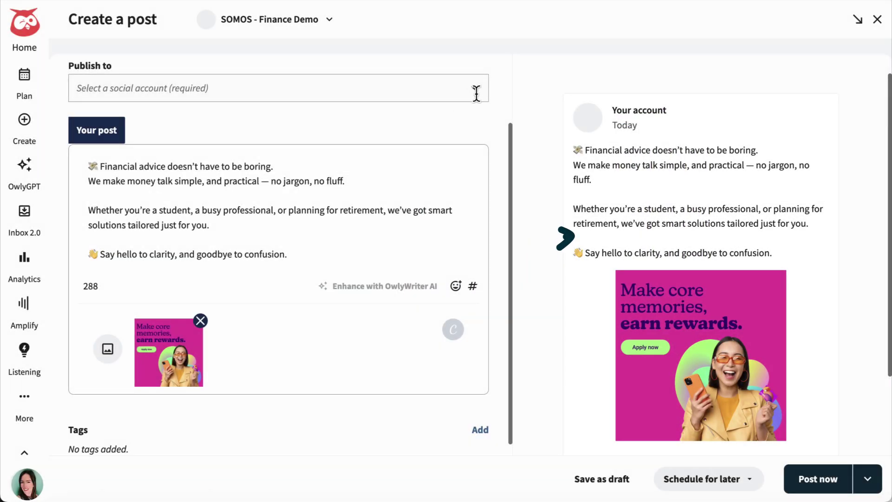
# Target the post at the SOMOS, somosmoney and somosmoney.bsky.social accounts
pyautogui.click(476, 90)
pyautogui.click(113, 154)
pyautogui.click(113, 189)
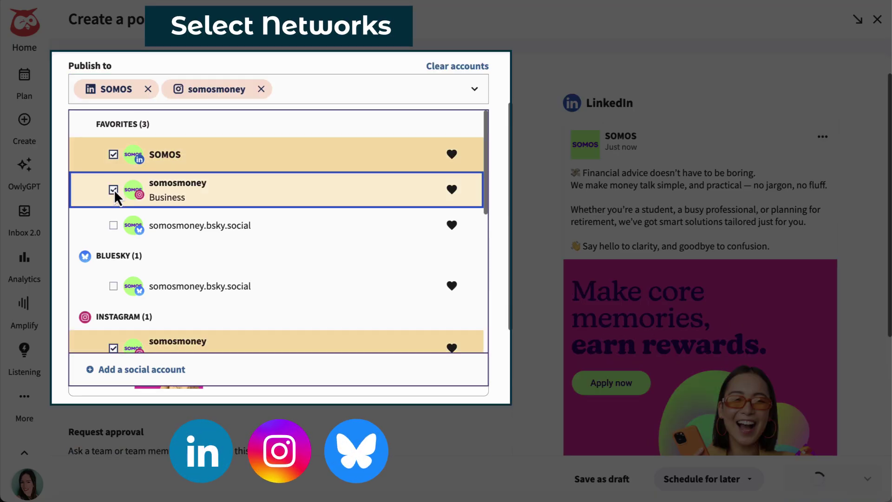
pyautogui.click(113, 225)
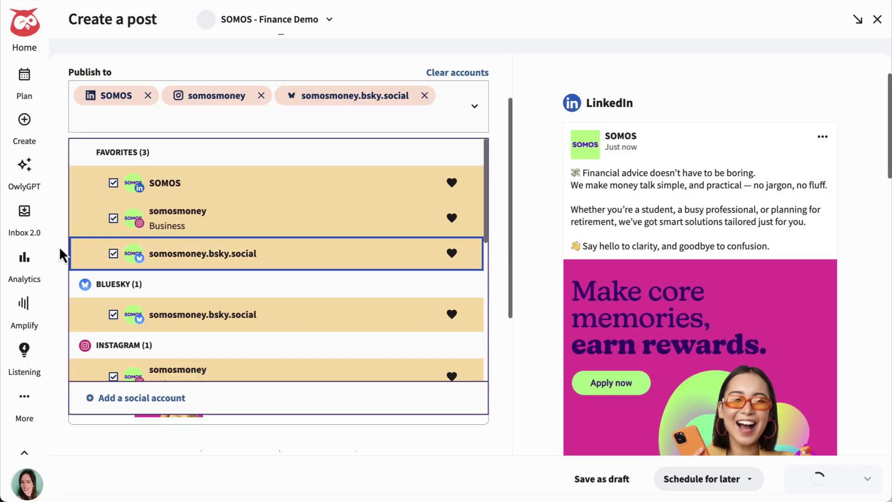
pyautogui.click(60, 247)
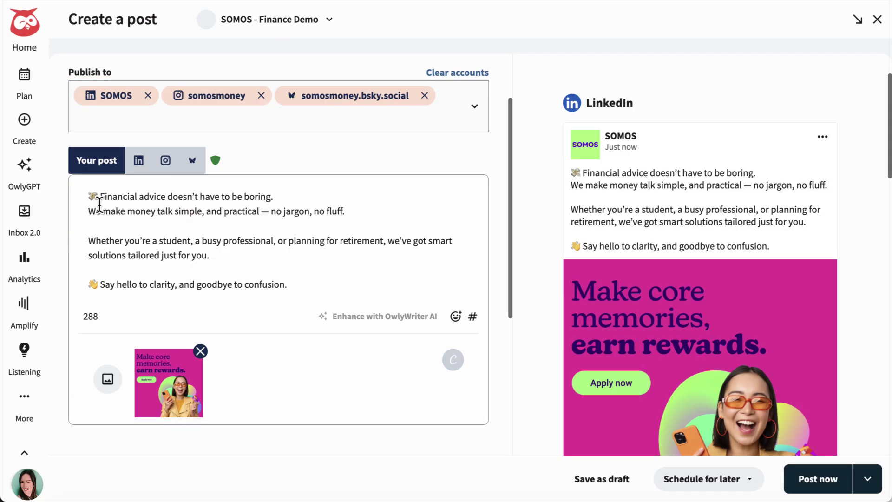
# Cut the students-and-retirement paragraph and the image from the Instagram version
pyautogui.click(138, 162)
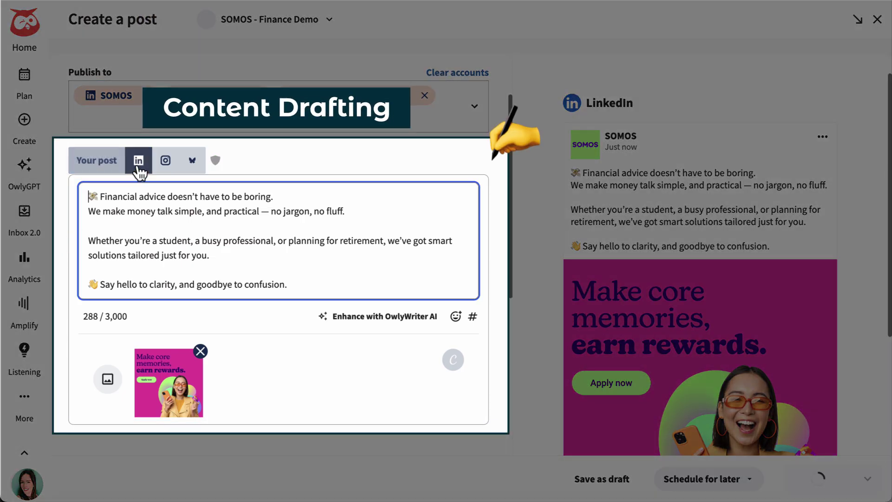
pyautogui.click(165, 170)
pyautogui.moveTo(210, 255); pyautogui.dragTo(85, 237)
pyautogui.press('BackSpace')
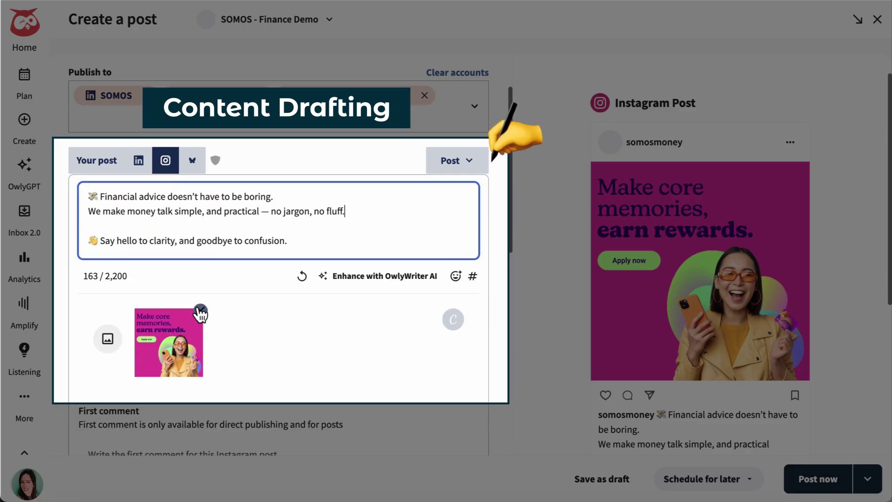
pyautogui.click(201, 312)
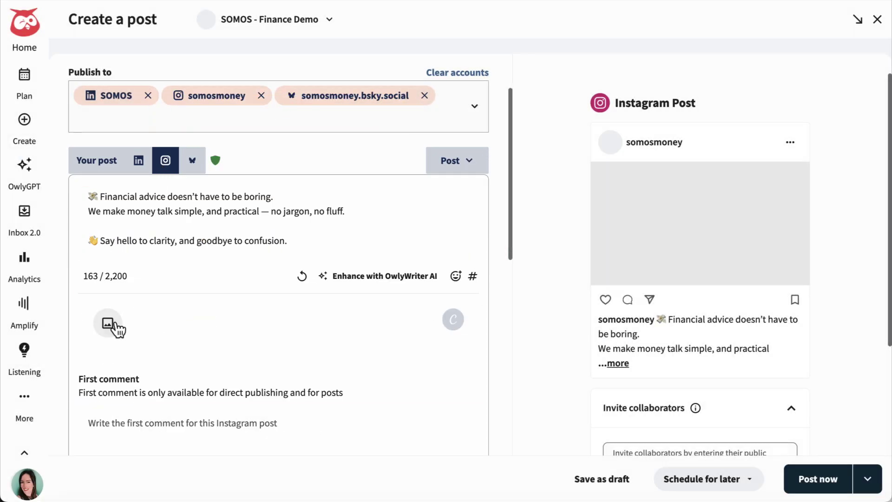
# Open the Media library from the post's add-media options
pyautogui.click(111, 325)
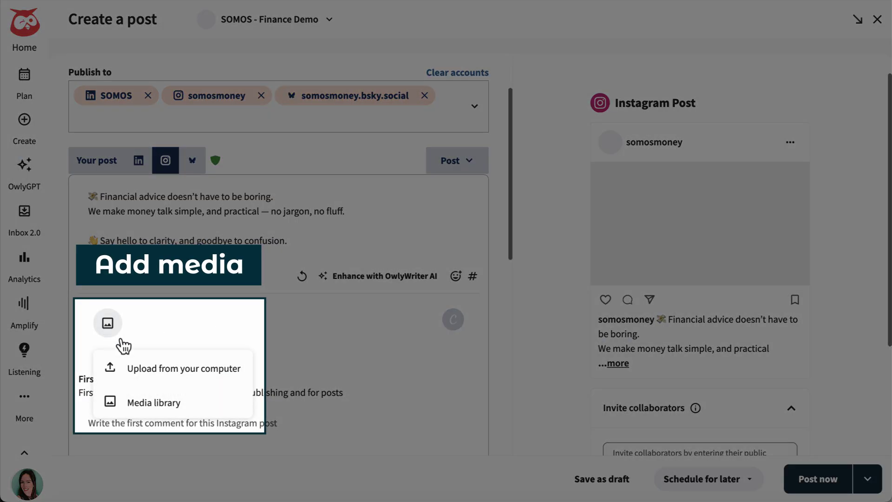
pyautogui.click(202, 407)
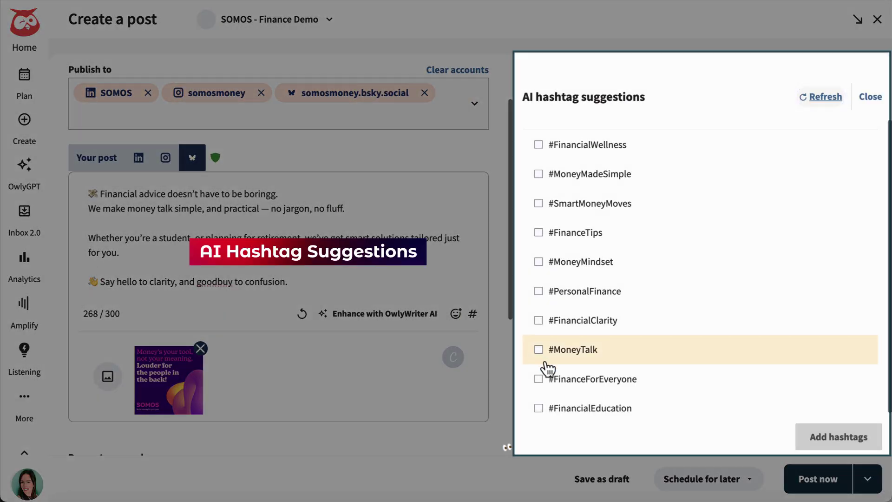
# Add the #MoneyTalk and #FinancialClarity hashtags to the Bluesky version
pyautogui.click(539, 349)
pyautogui.click(539, 350)
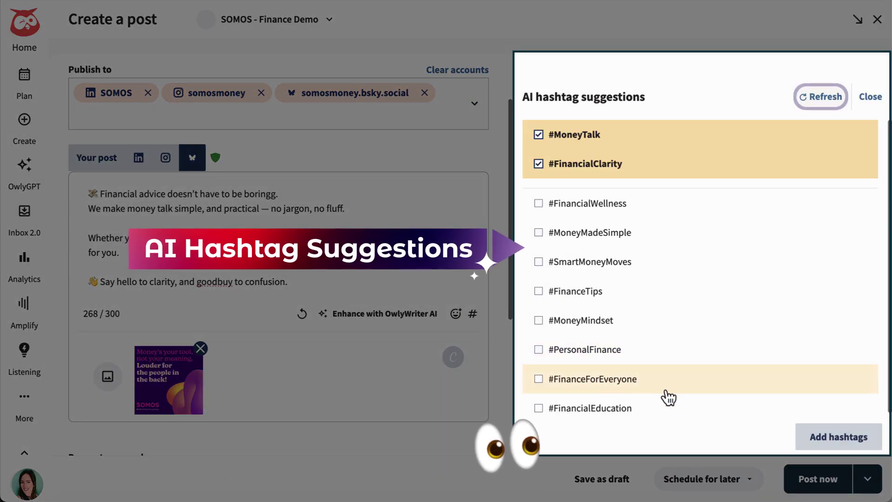
pyautogui.click(841, 441)
# Fix spelling and grammar with OwlyWriter AI, then rewrite the text in a confident tone
pyautogui.click(404, 324)
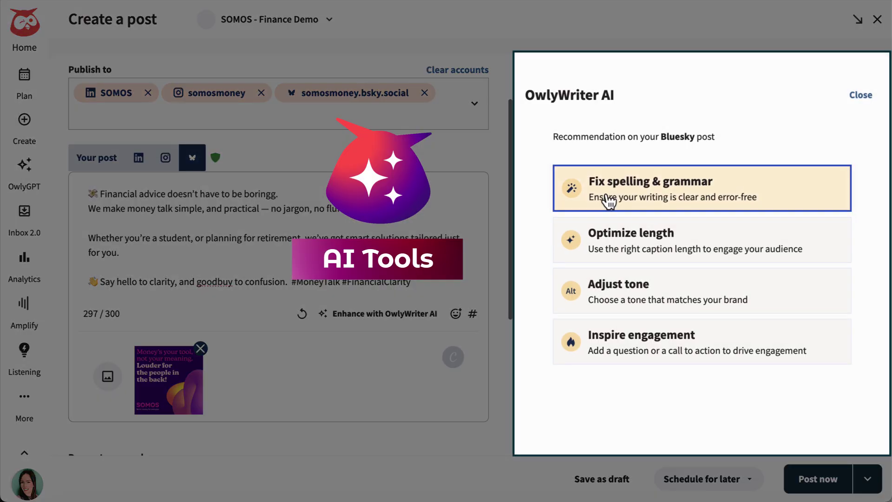
pyautogui.click(565, 185)
pyautogui.click(796, 316)
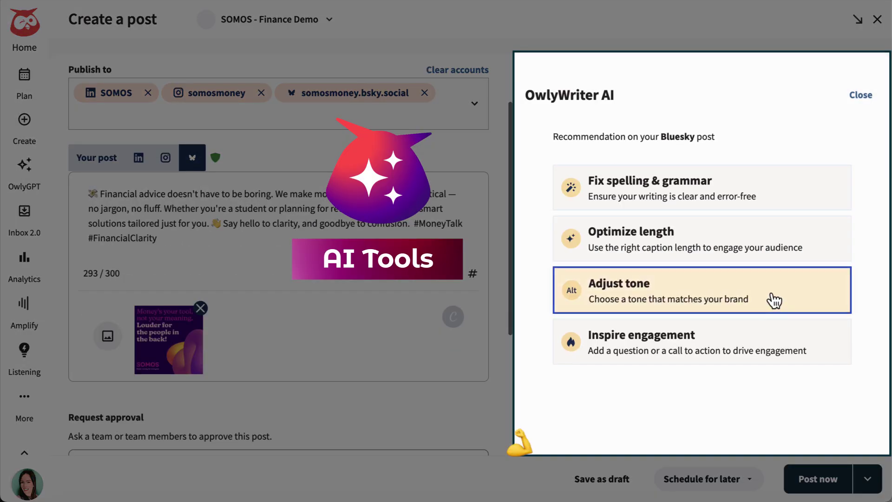
pyautogui.click(771, 297)
pyautogui.click(742, 363)
pyautogui.click(797, 313)
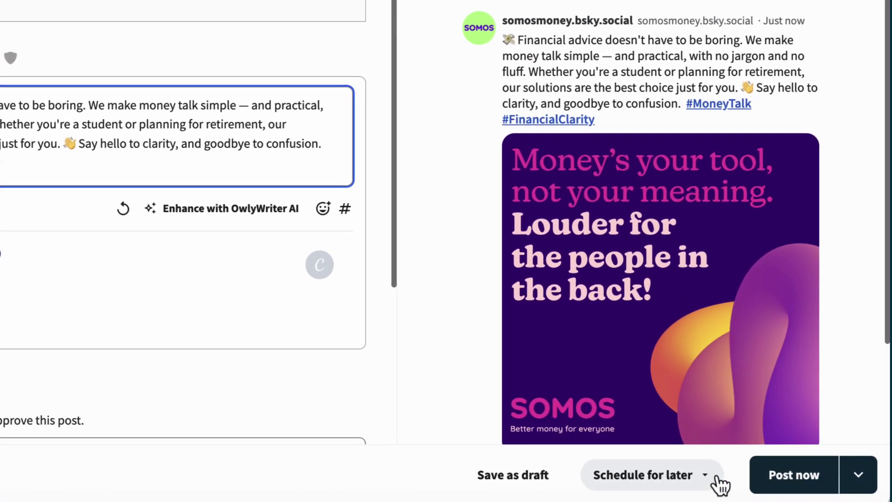
# Schedule the post for the recommended 3:00 am slot on September 26
pyautogui.click(705, 476)
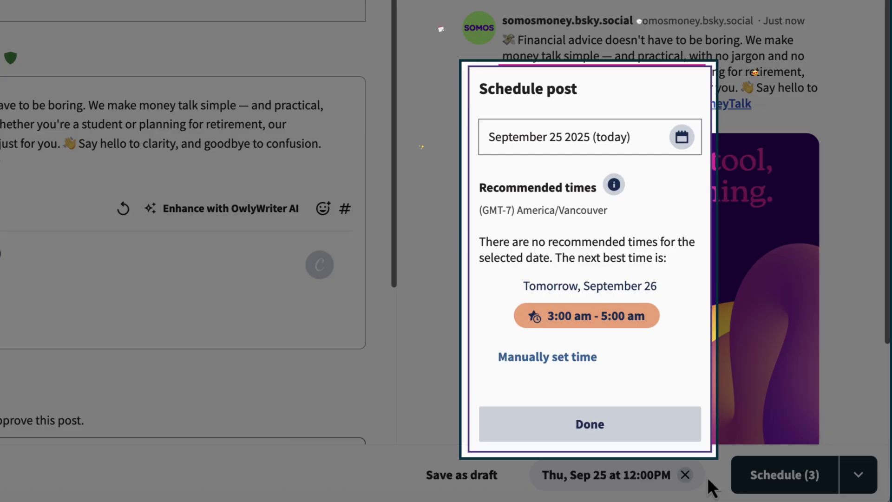
pyautogui.click(631, 326)
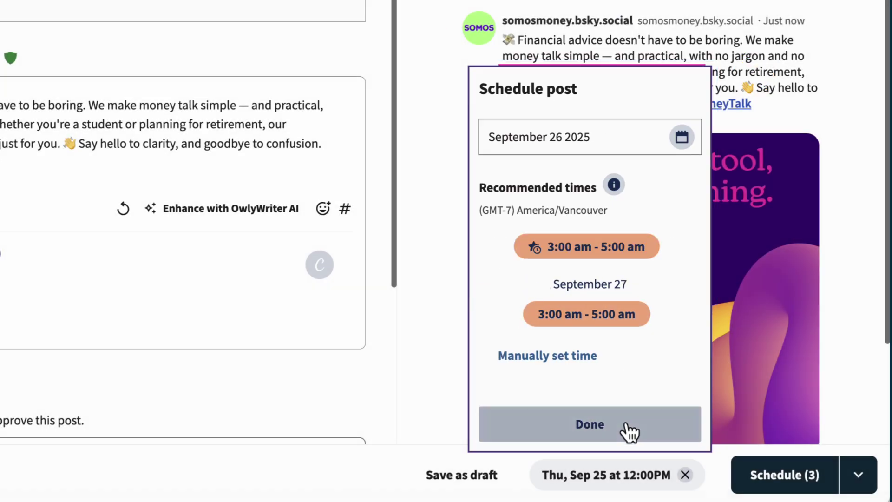
pyautogui.click(627, 429)
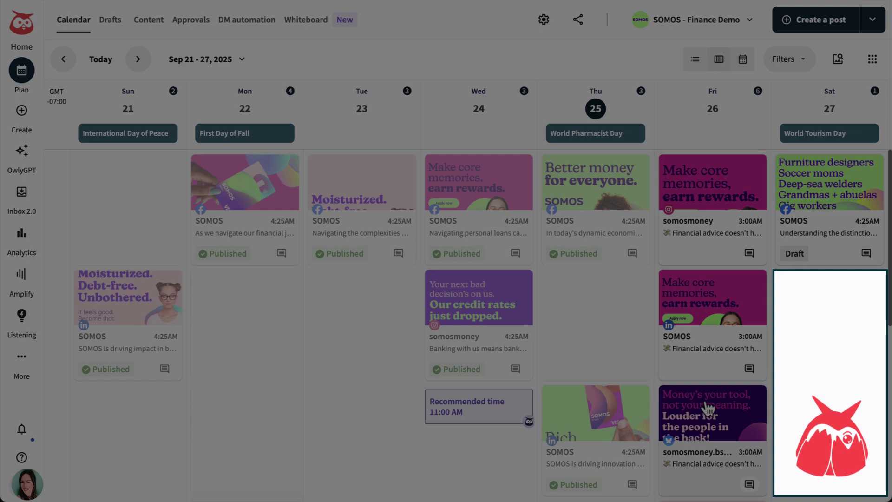
# Move the Money's your tool post to Saturday and compare list, month and week views
pyautogui.moveTo(707, 408); pyautogui.dragTo(831, 306)
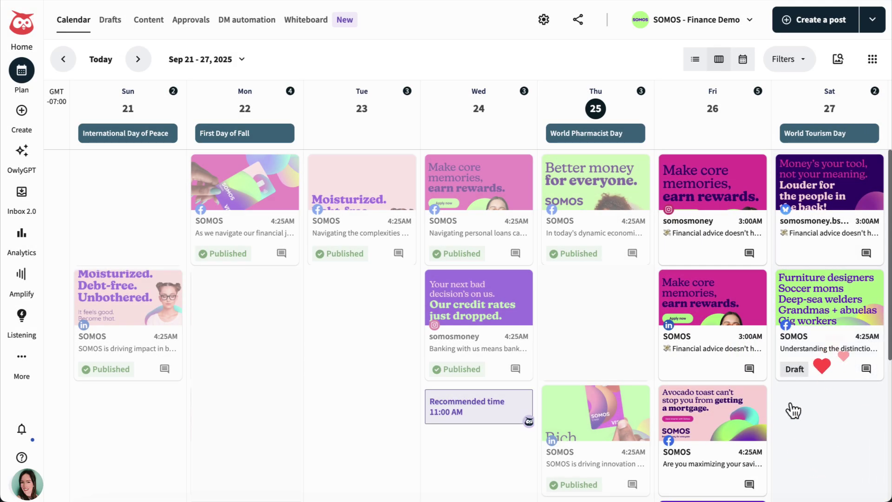
pyautogui.click(790, 406)
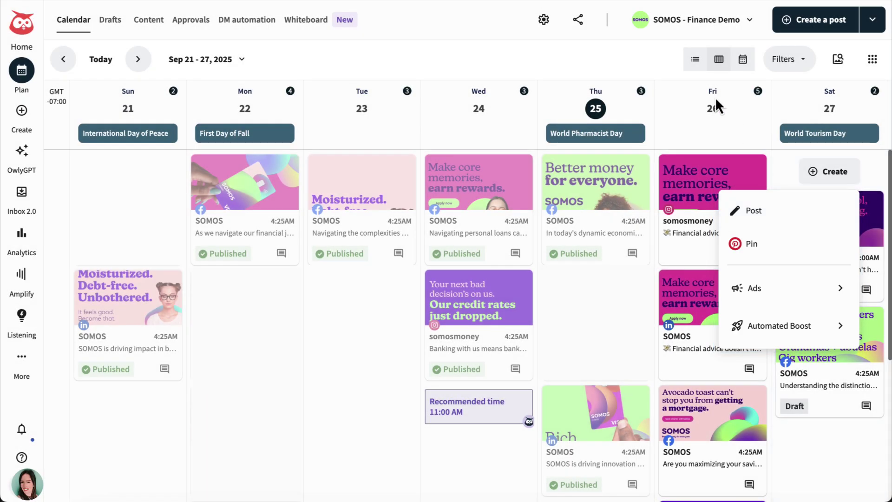
pyautogui.click(697, 66)
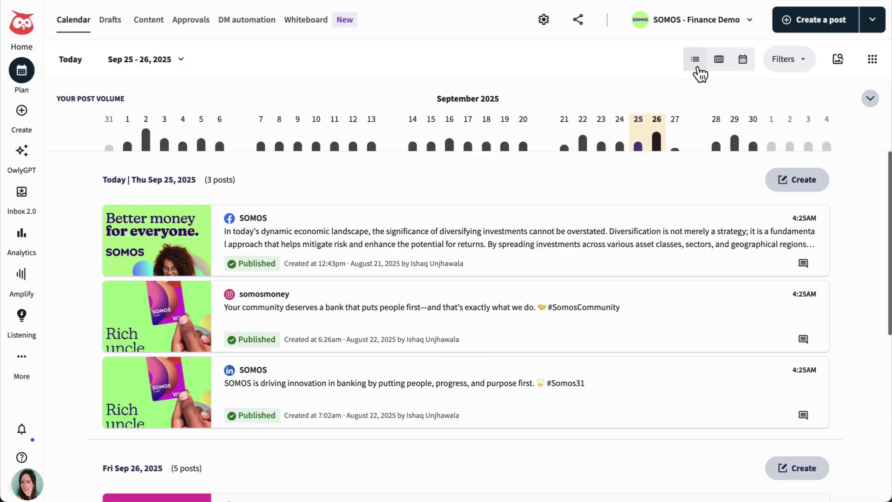
pyautogui.click(743, 65)
pyautogui.click(667, 62)
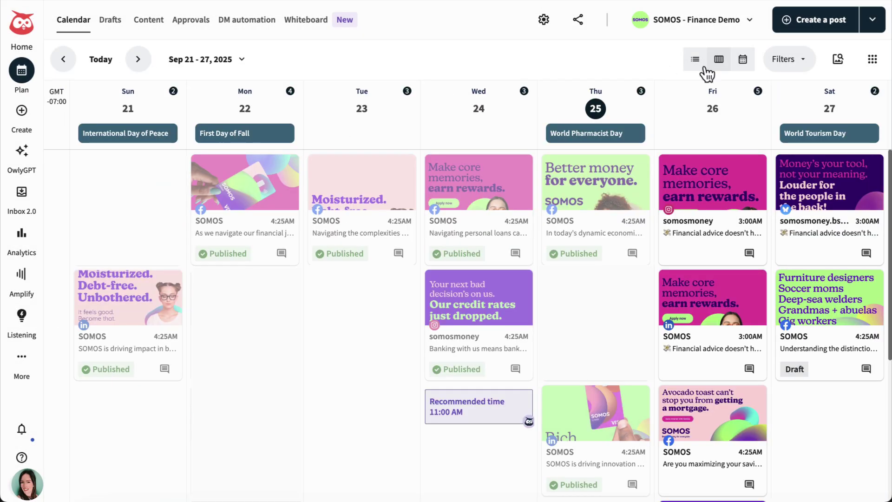
# Filter the calendar to the somosmoney Instagram account
pyautogui.click(806, 65)
pyautogui.click(811, 68)
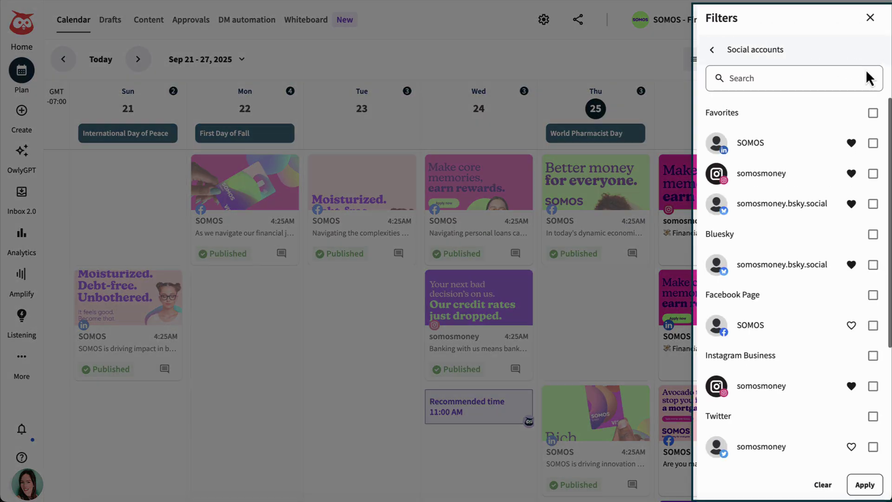
pyautogui.click(872, 173)
pyautogui.click(865, 485)
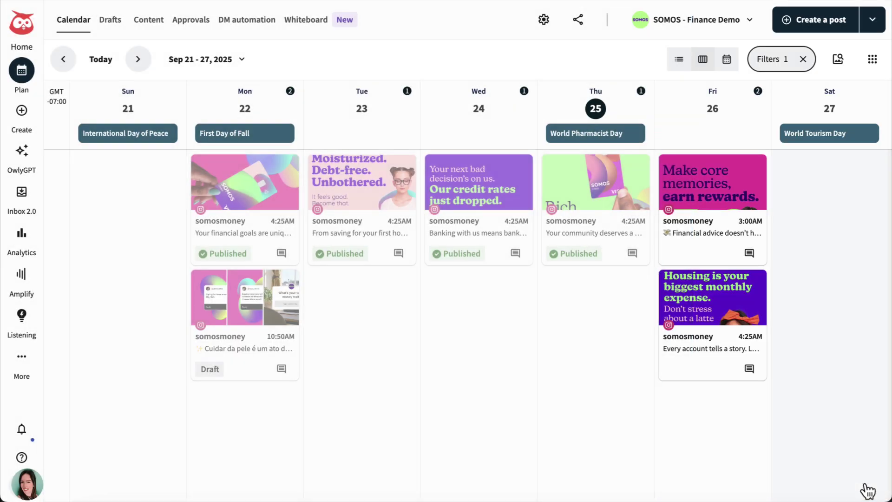
# Create a post from the Define Your Values note on a blank whiteboard, then go to OwlyGPT
pyautogui.click(311, 21)
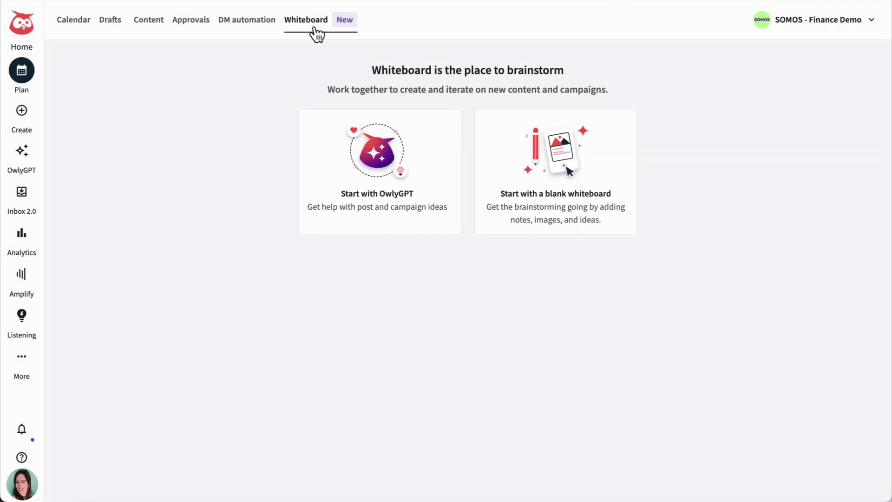
pyautogui.click(559, 215)
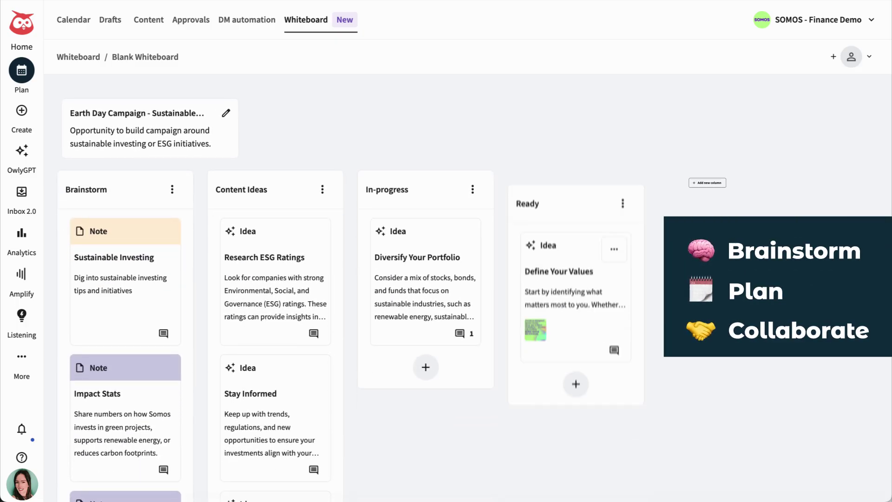
pyautogui.click(613, 235)
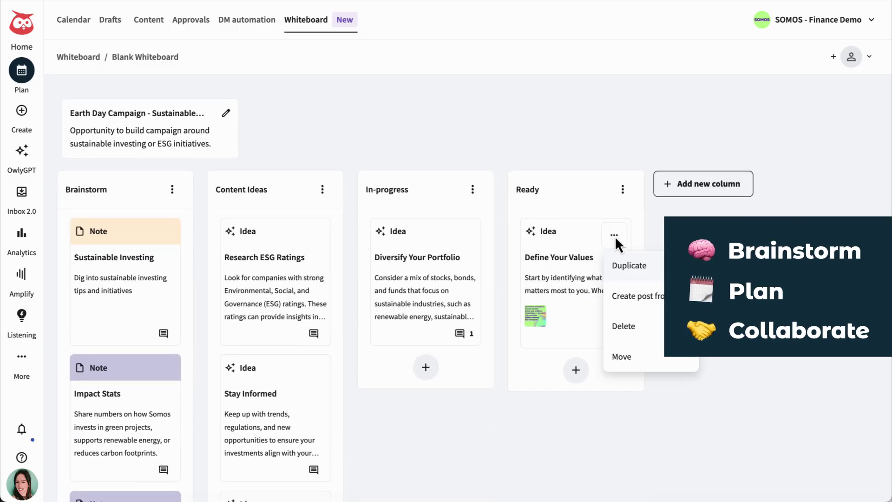
pyautogui.click(660, 299)
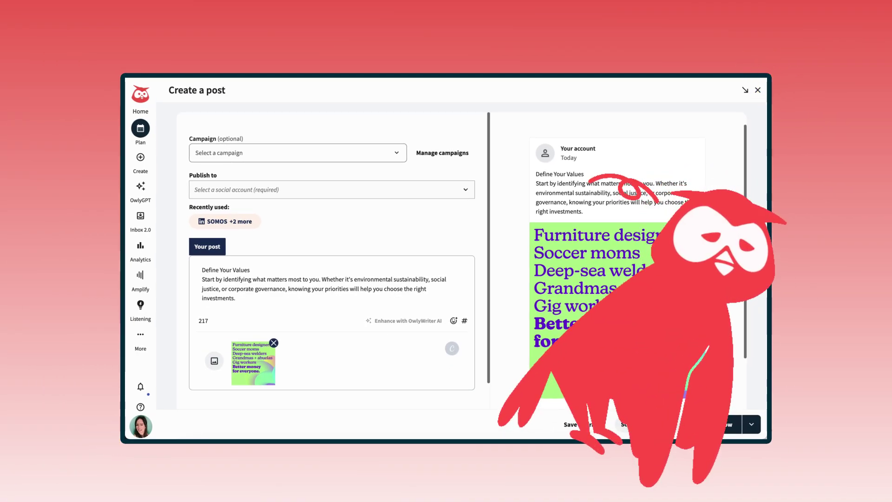
pyautogui.click(149, 191)
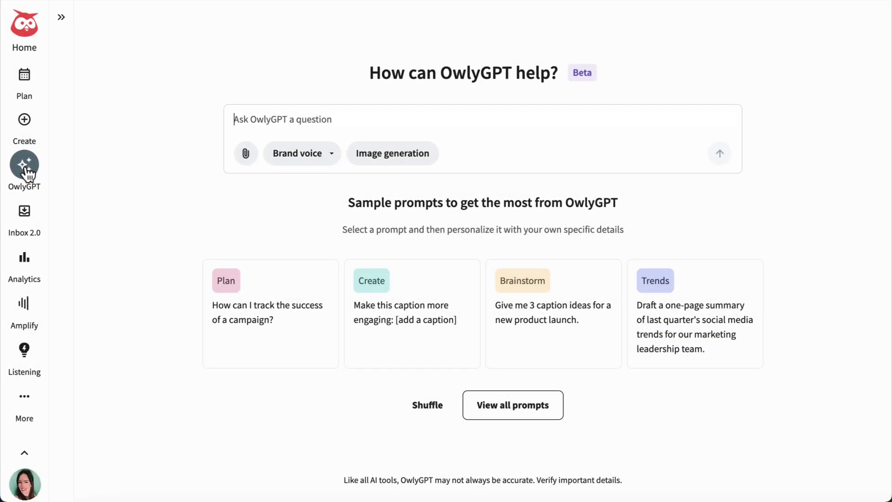
# Ask OwlyGPT for a holiday post idea in the SOMOS brand voice and turn it into a draft
pyautogui.click(331, 153)
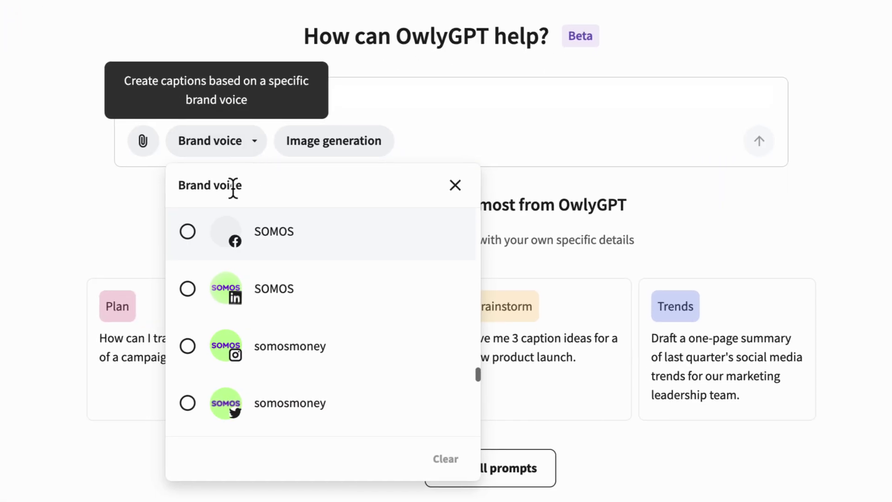
pyautogui.click(187, 288)
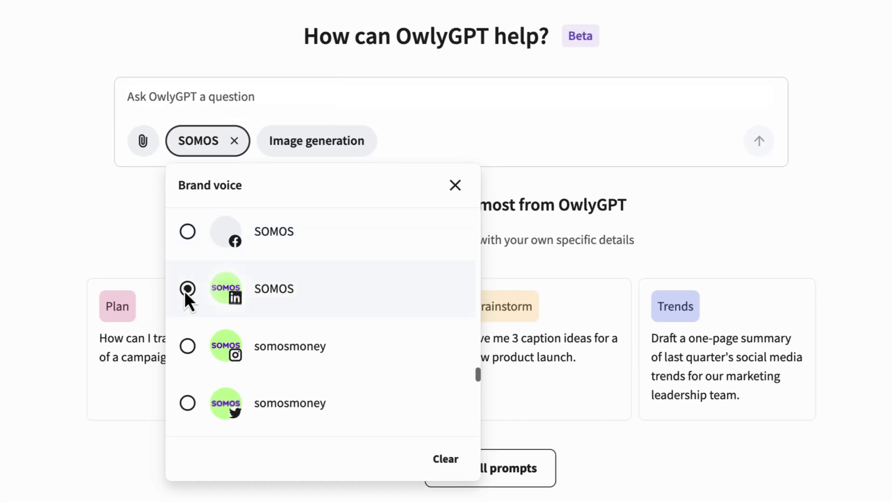
pyautogui.click(128, 97)
pyautogui.write('Come up with a post idea for the upcoming holiday season')
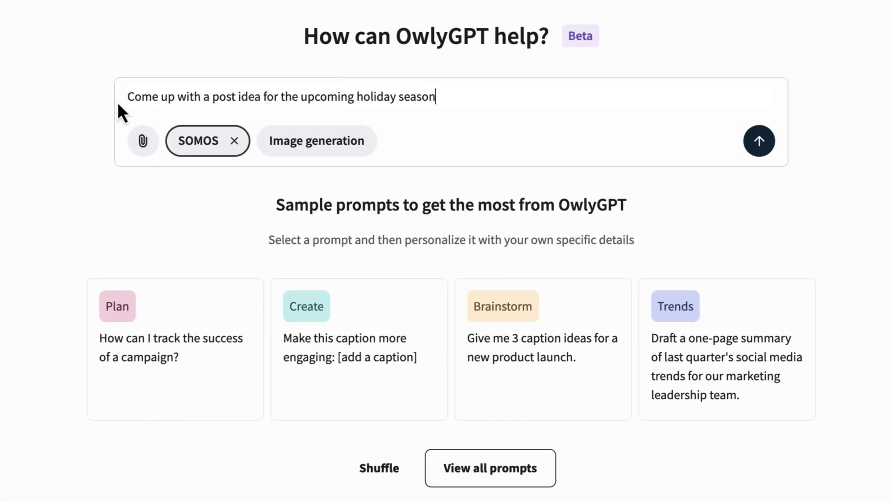
pyautogui.click(757, 142)
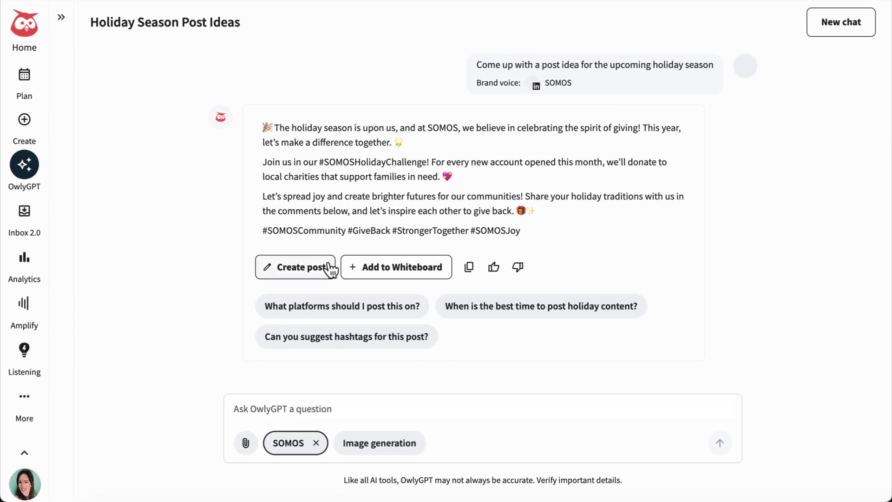
pyautogui.click(299, 275)
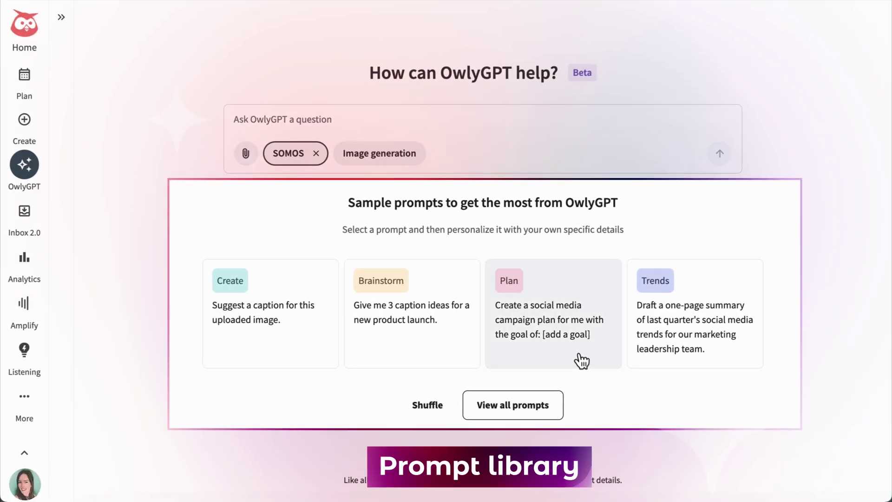
# Replace the Trends sample prompt with a pasted prompt and generate an image
pyautogui.click(726, 365)
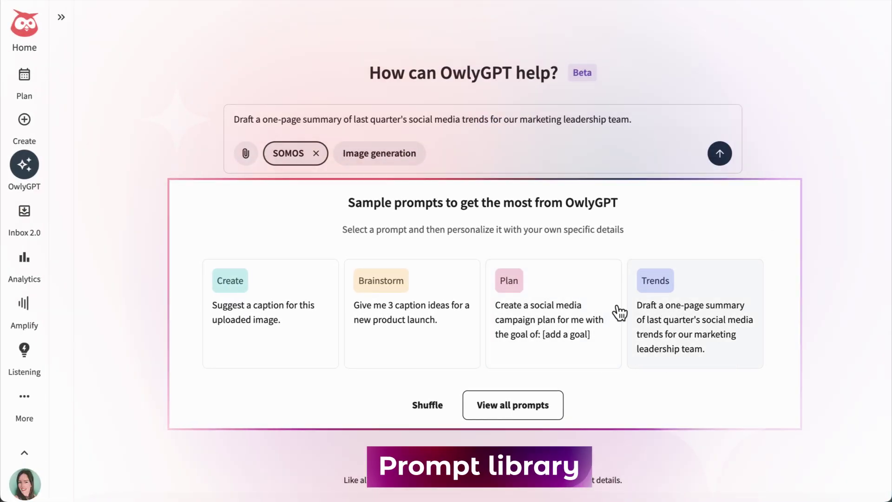
pyautogui.hotkey('ctrl', 'a')
pyautogui.write("Create an image to go with this caption: 💸 Financial advice doesn't have to be boring. We make money talk simple, practical, and actually helpful — no jargon, no fluff.")
pyautogui.click(719, 161)
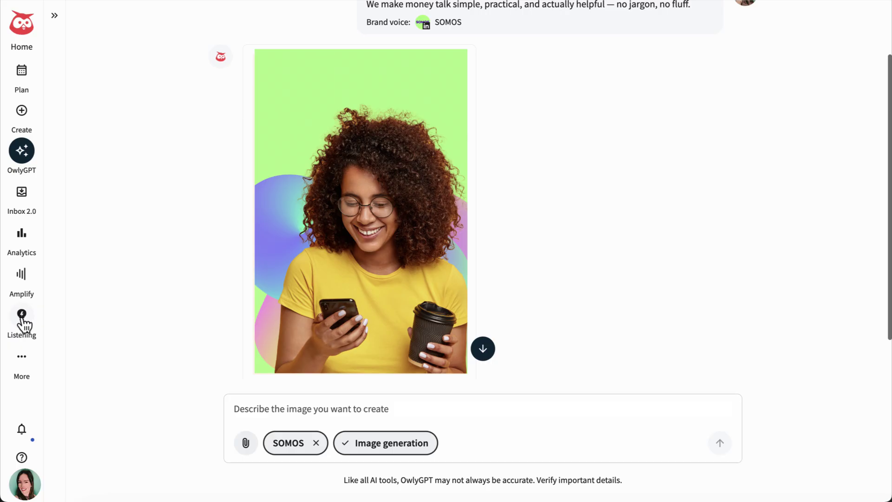
# View Listening results for the trending brand Netflix, then return to search
pyautogui.click(22, 317)
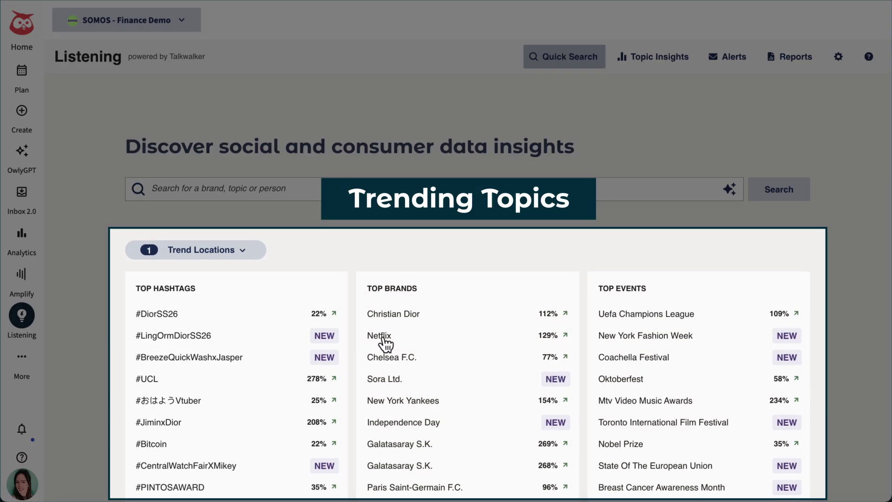
pyautogui.click(381, 336)
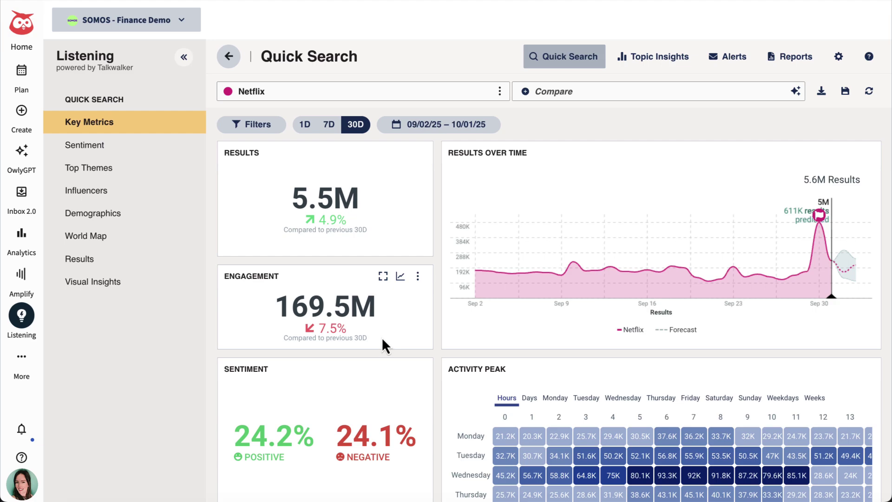
pyautogui.click(229, 58)
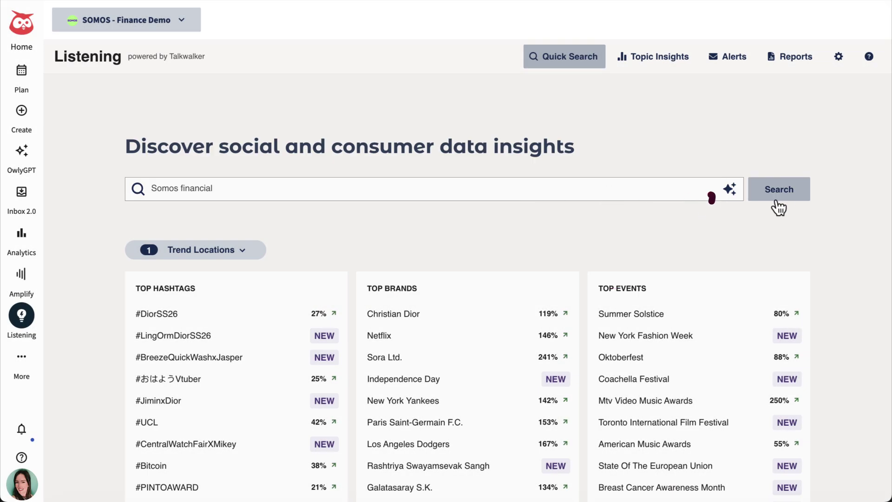
# Search Somos financial and review its Sentiment and Top Themes before moving to Analytics
pyautogui.click(774, 200)
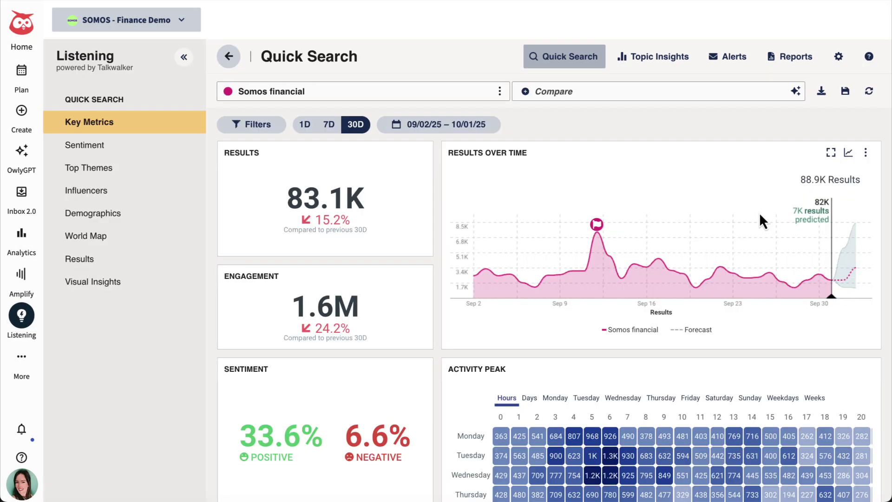
pyautogui.click(177, 153)
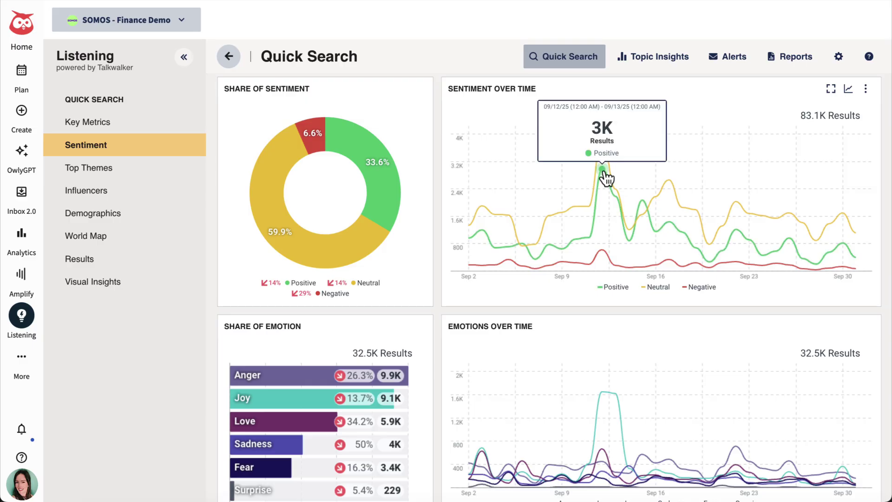
pyautogui.click(138, 176)
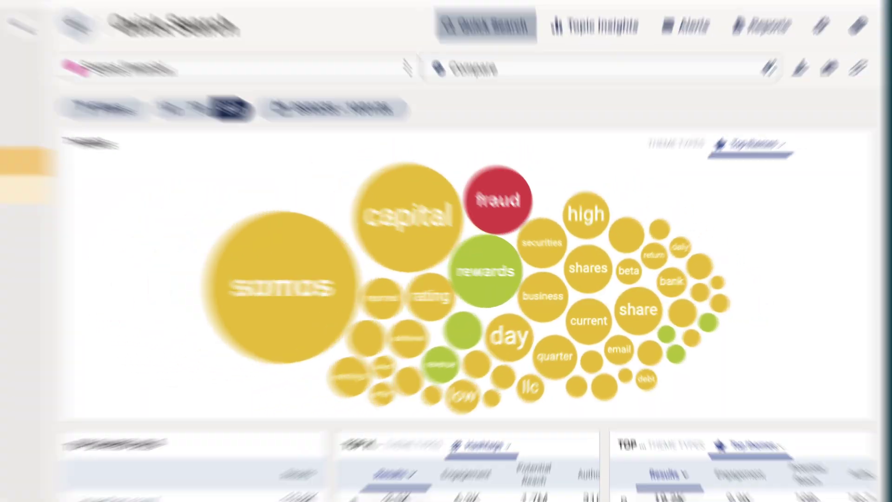
pyautogui.click(142, 266)
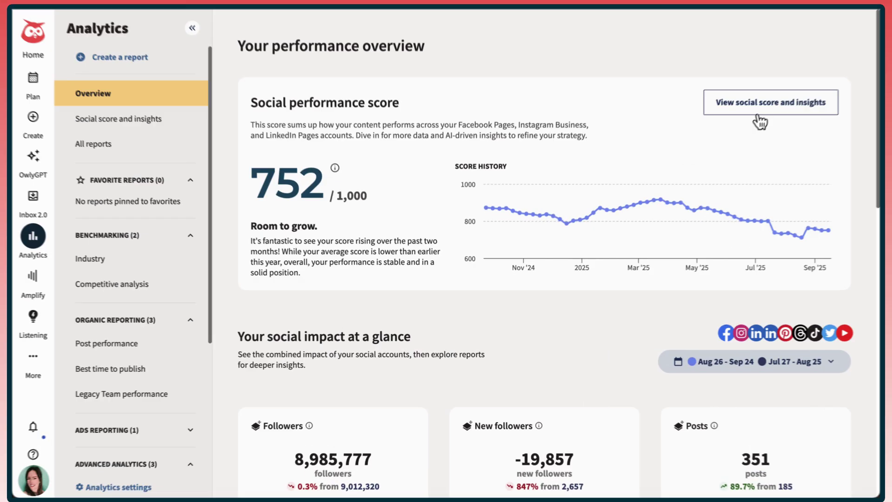
# Look through the detailed social score and insights page
pyautogui.click(678, 167)
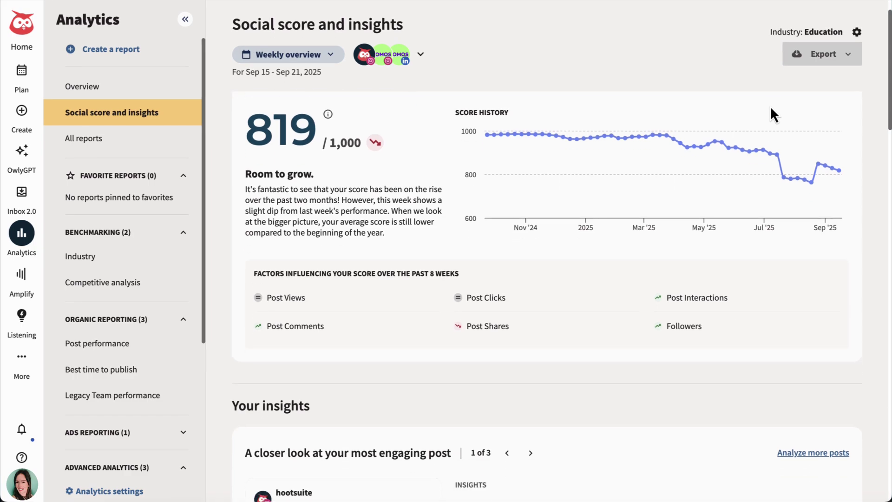
pyautogui.scroll(-6, 770, 105)
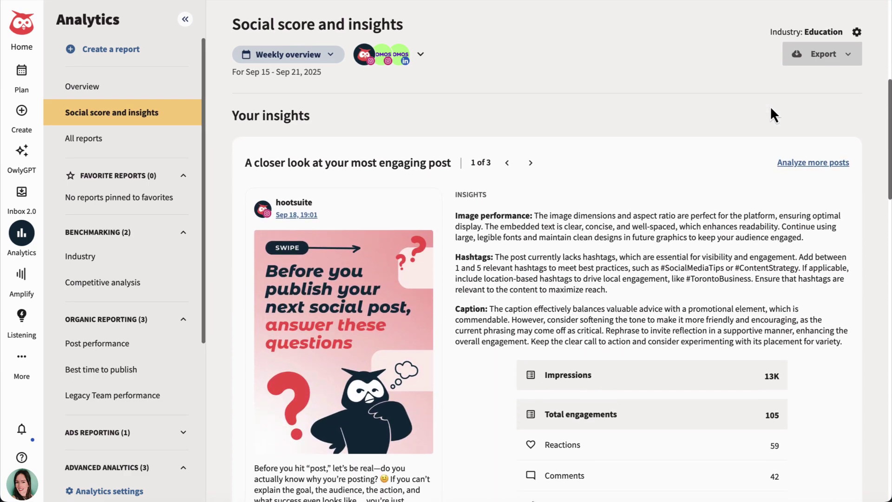
pyautogui.scroll(-8, 770, 108)
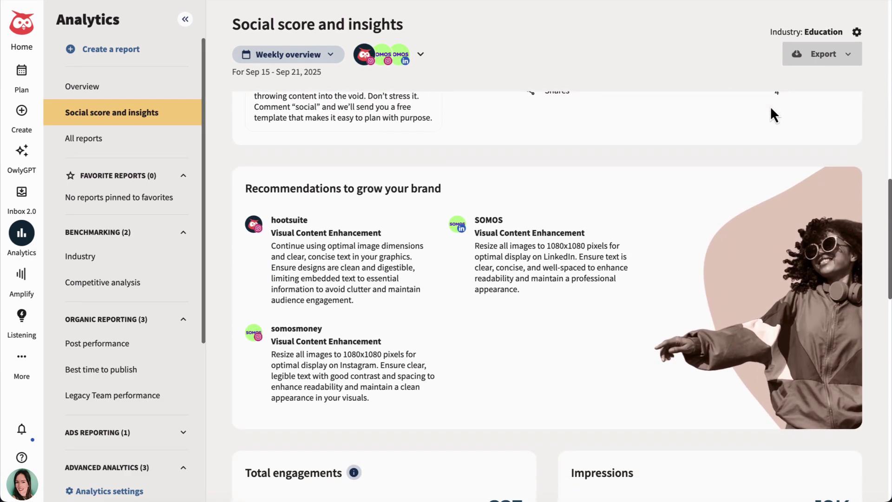
# Review the Industry, Competitive analysis and Best time to publish pages, then start a new report
pyautogui.click(161, 265)
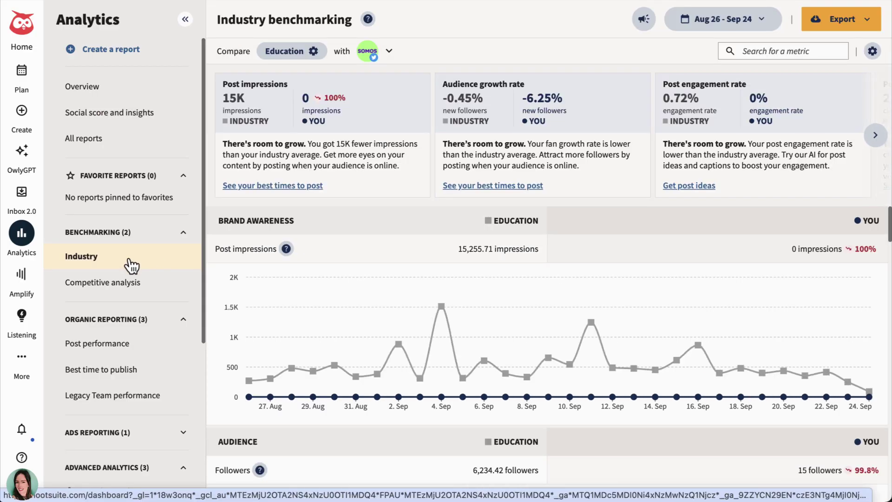
pyautogui.click(156, 287)
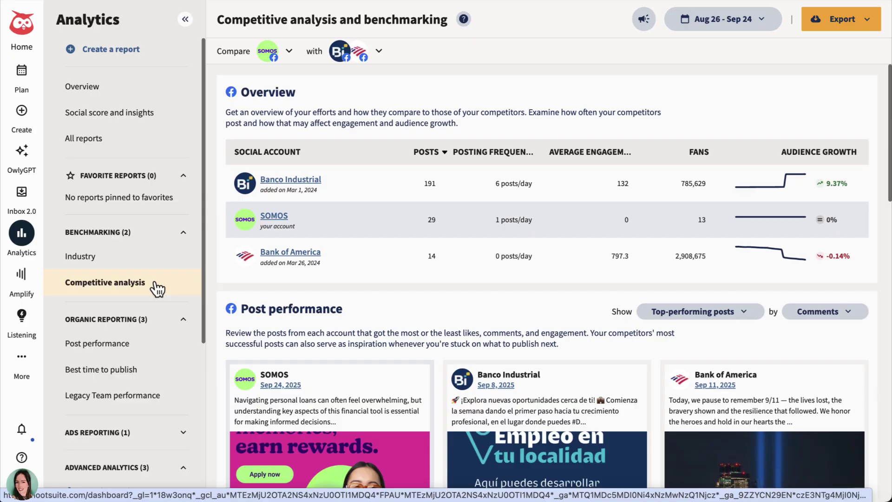
pyautogui.click(156, 365)
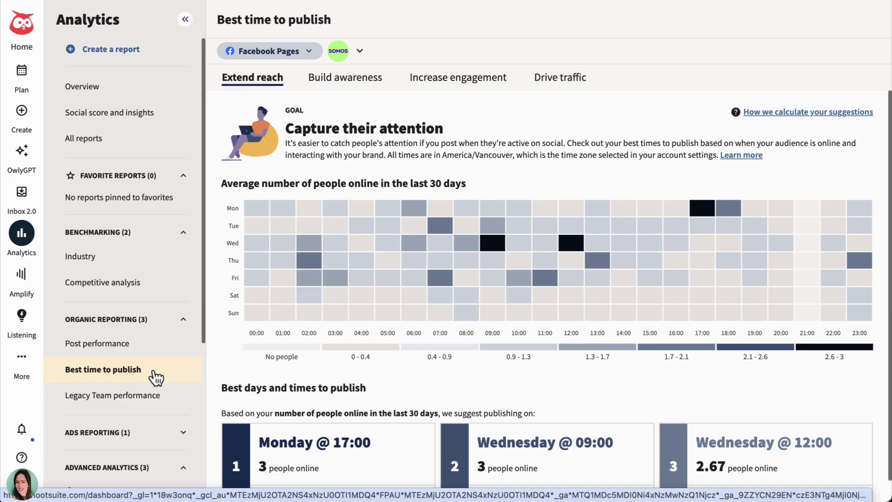
pyautogui.click(133, 53)
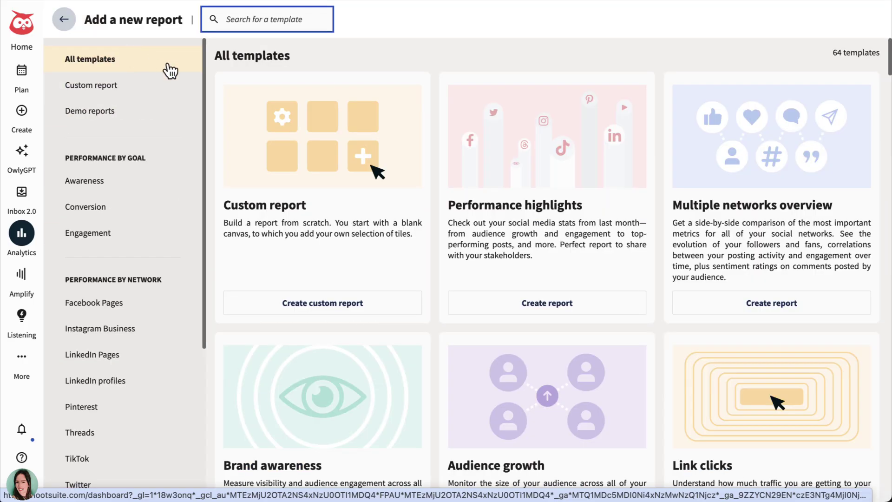
# Create a Multiple networks overview report, then go to Inbox 2.0
pyautogui.click(783, 318)
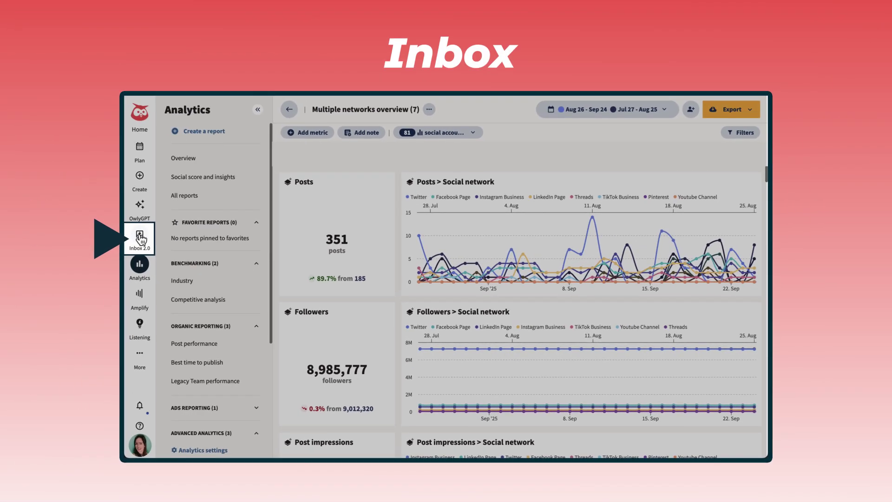
pyautogui.click(141, 237)
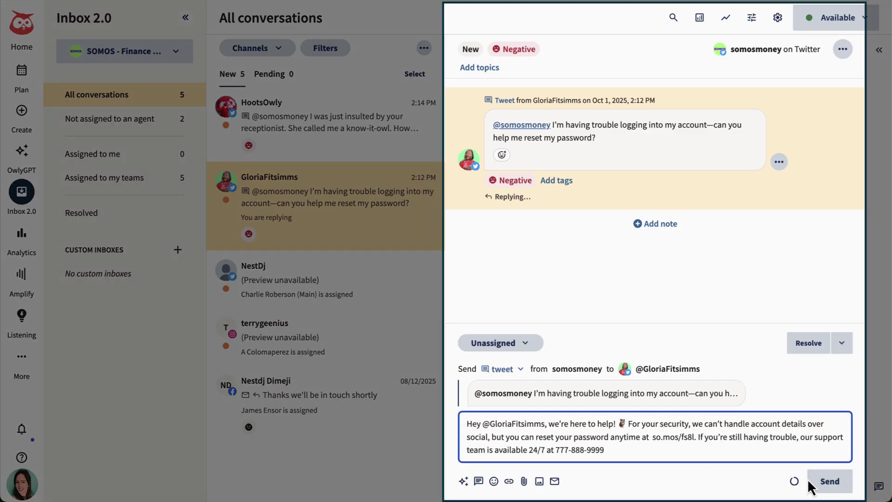
# Send the password-help reply and assign the rude-receptionist complaint conversation to a team member
pyautogui.click(830, 482)
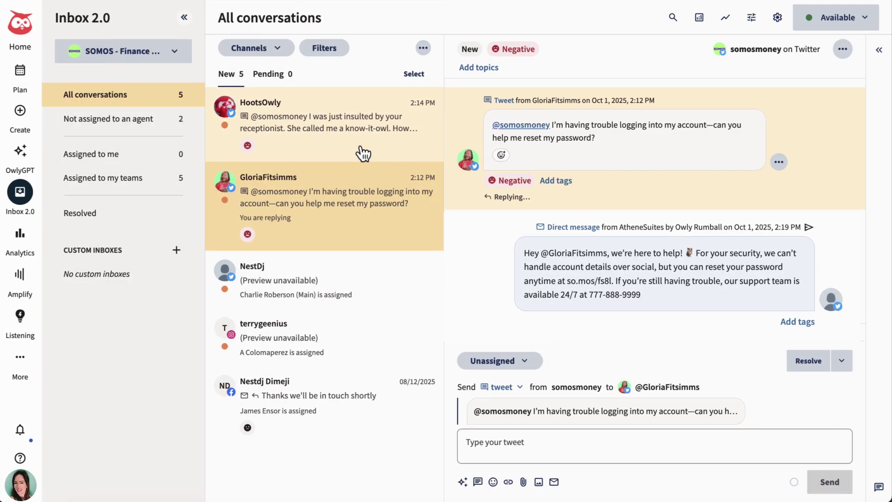
pyautogui.click(360, 152)
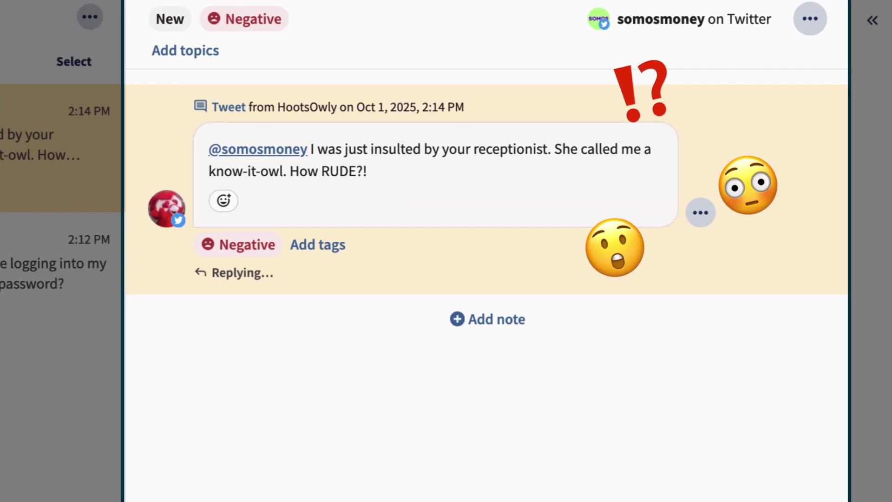
pyautogui.click(263, 438)
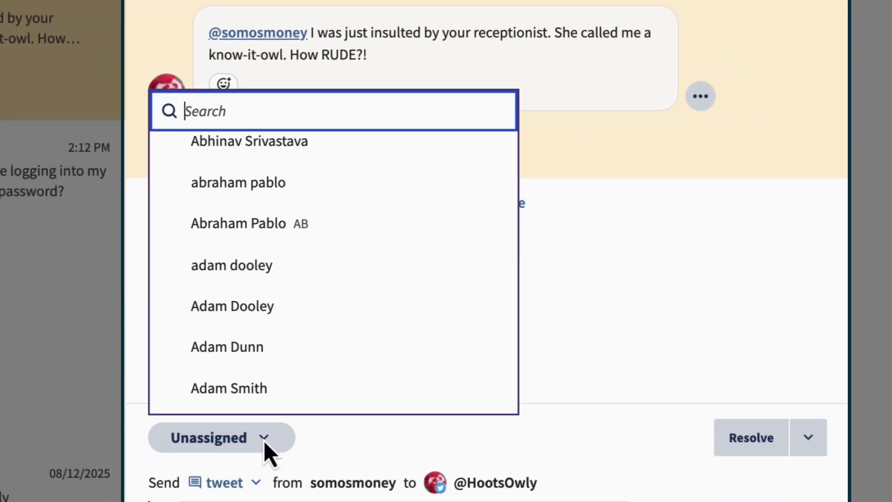
pyautogui.click(275, 359)
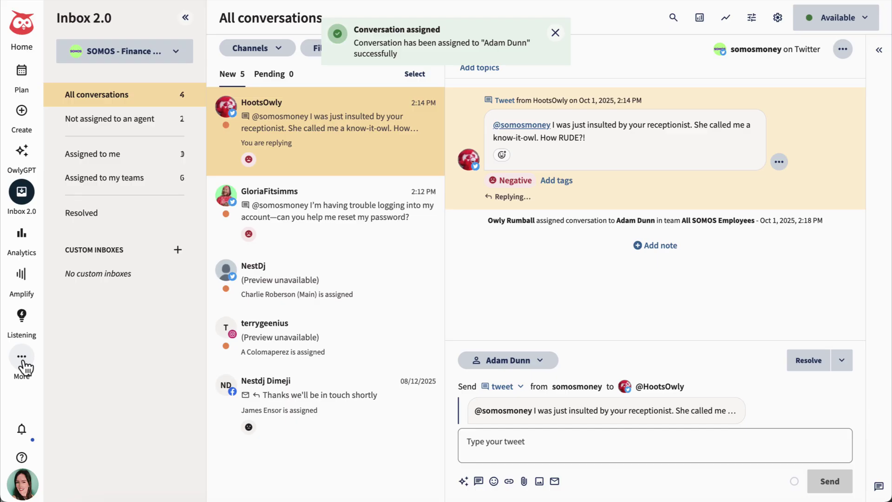
pyautogui.click(22, 360)
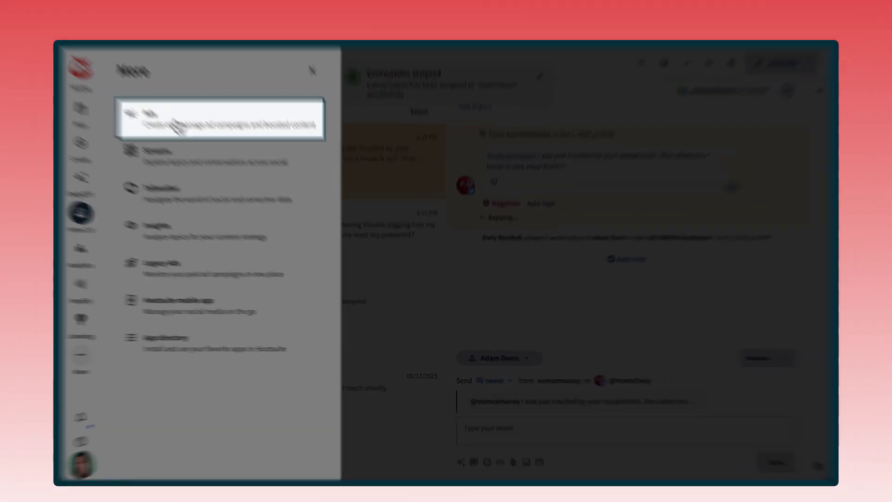
# Browse the Facebook posts available to boost in the Ads section
pyautogui.click(175, 126)
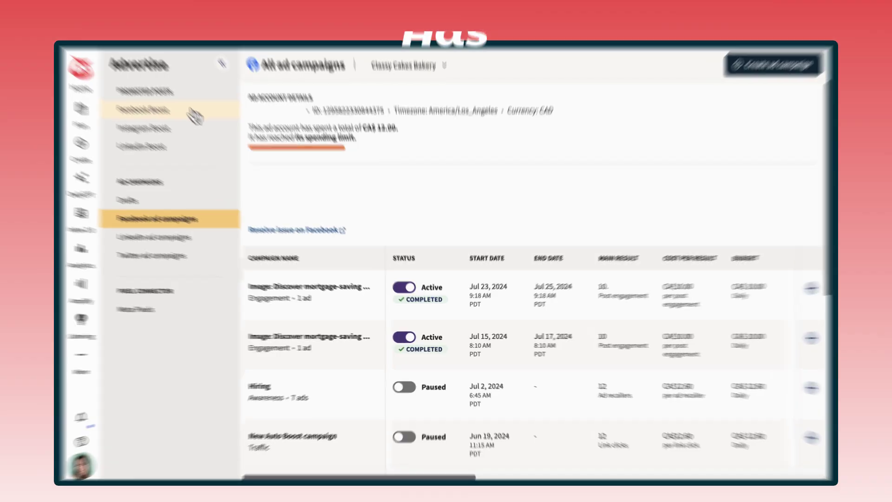
pyautogui.click(217, 149)
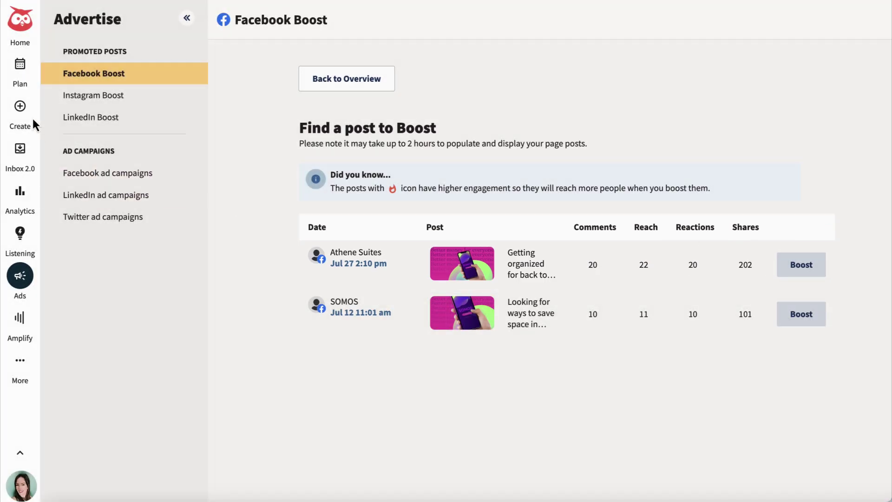
pyautogui.click(21, 111)
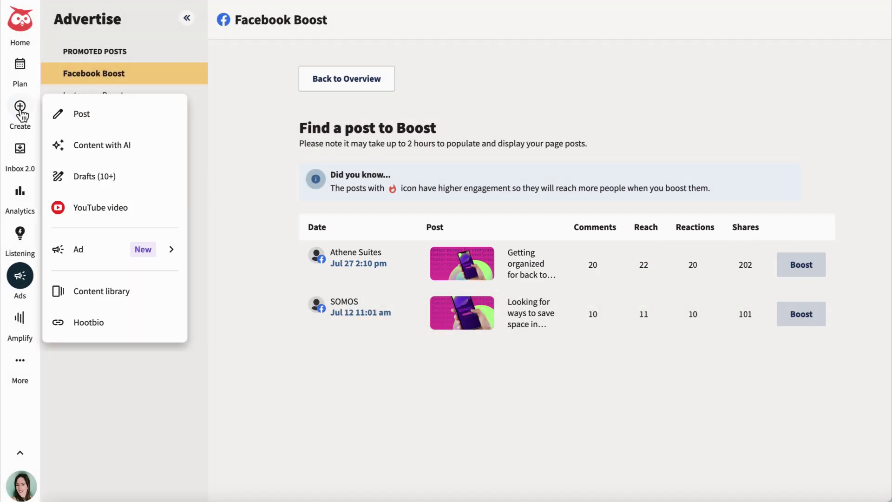
# Publish the 'Summer Deals!' LinkedIn ad for Wednesday Nov 19, then bring up Help & resources
pyautogui.click(153, 255)
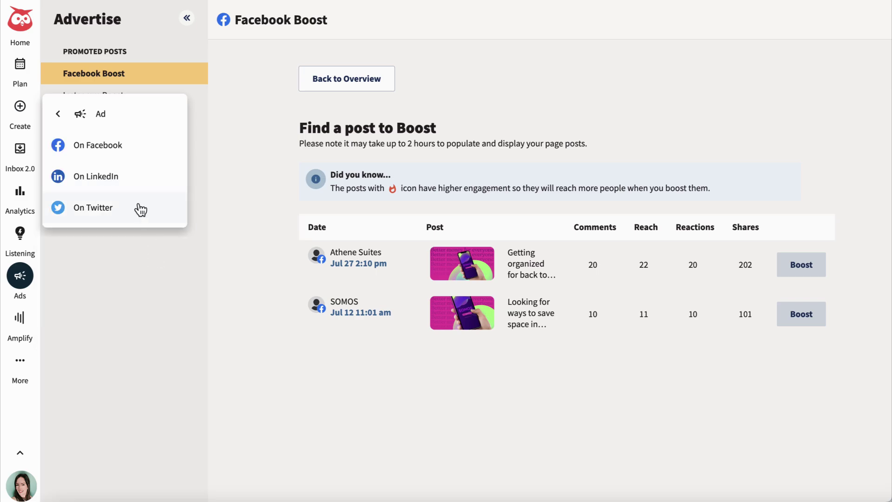
pyautogui.click(133, 182)
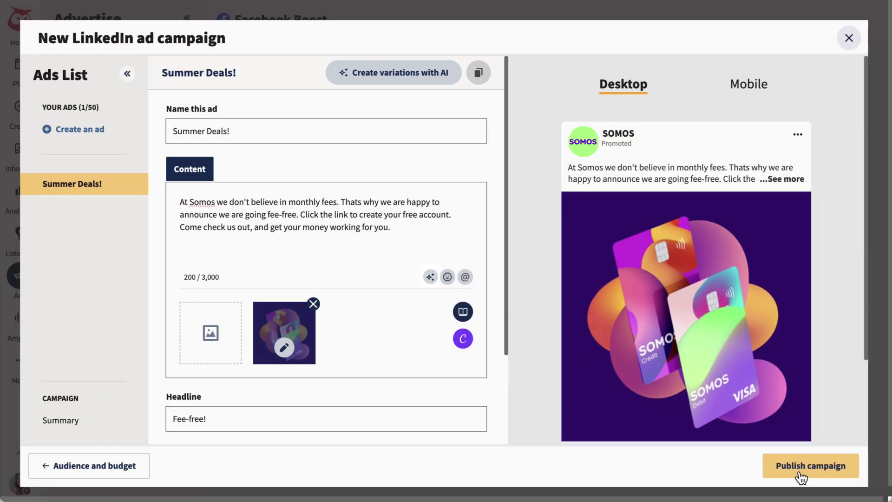
pyautogui.click(801, 465)
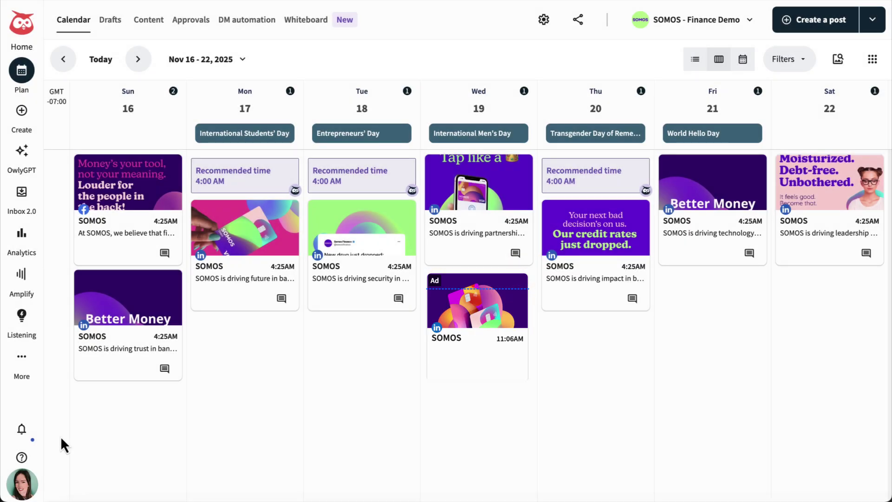
pyautogui.click(22, 457)
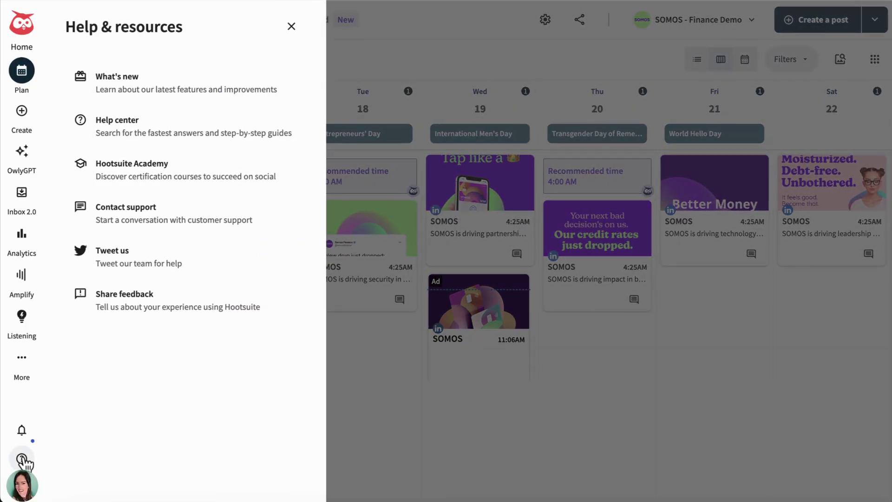